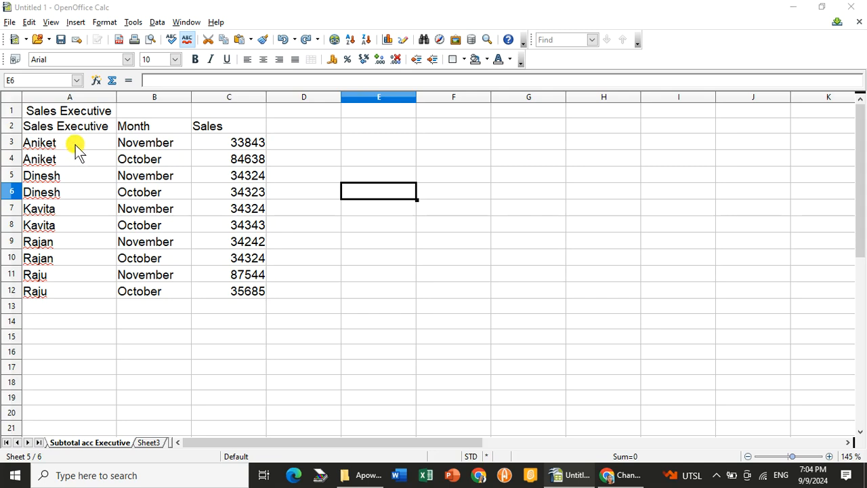
- Sort the sales table in A2:C12 by Sales Executive in ascending order
{"action": "left_click", "coordinate": [76, 151]}
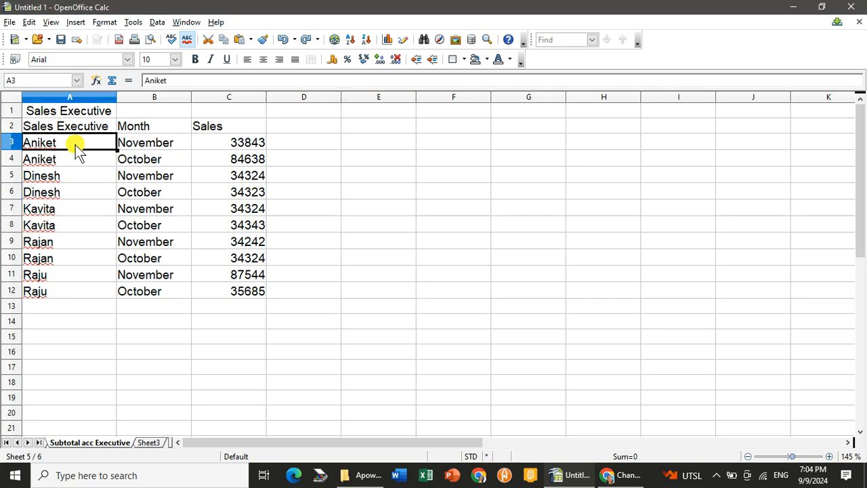
{"action": "left_click_drag", "start_coordinate": [76, 136], "coordinate": [230, 294]}
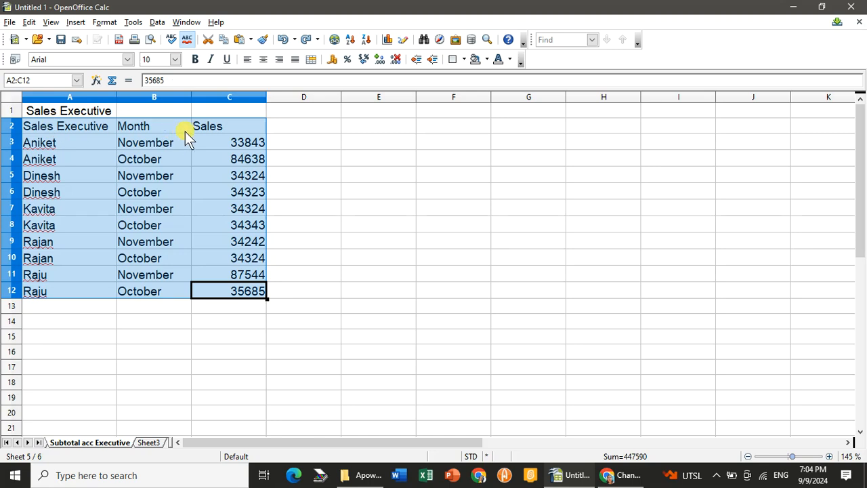
{"action": "left_click", "coordinate": [156, 22]}
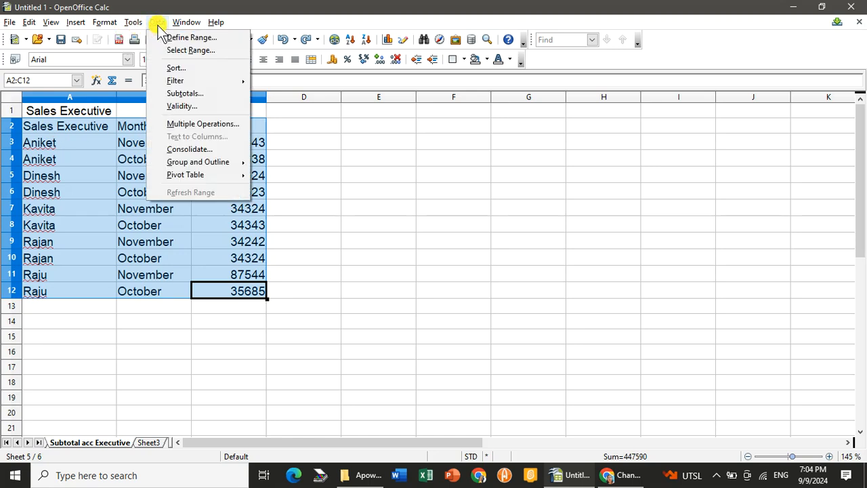
{"action": "left_click", "coordinate": [180, 66]}
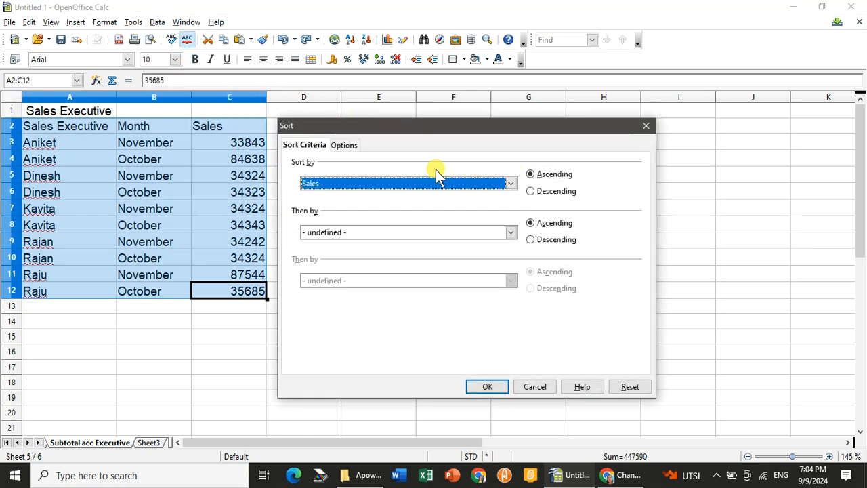
{"action": "left_click", "coordinate": [511, 185]}
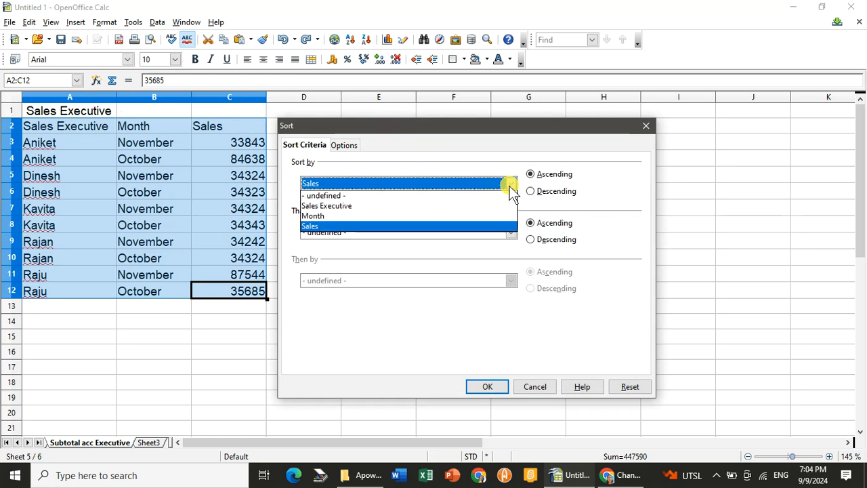
{"action": "left_click", "coordinate": [357, 207]}
{"action": "left_click", "coordinate": [494, 387]}
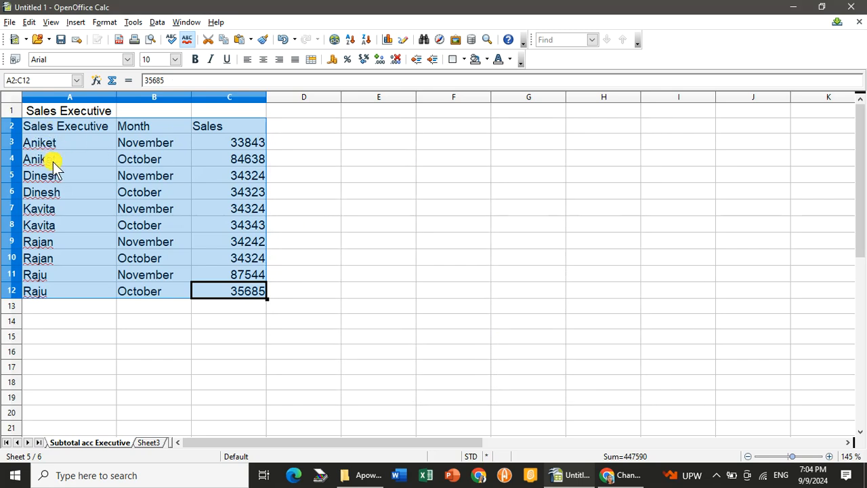
- Add subtotals to the A2:C12 table, grouped by Sales Executive and using Sum on the Sales column
{"action": "left_click", "coordinate": [196, 218]}
{"action": "left_click_drag", "start_coordinate": [68, 129], "coordinate": [222, 296]}
{"action": "left_click", "coordinate": [157, 22]}
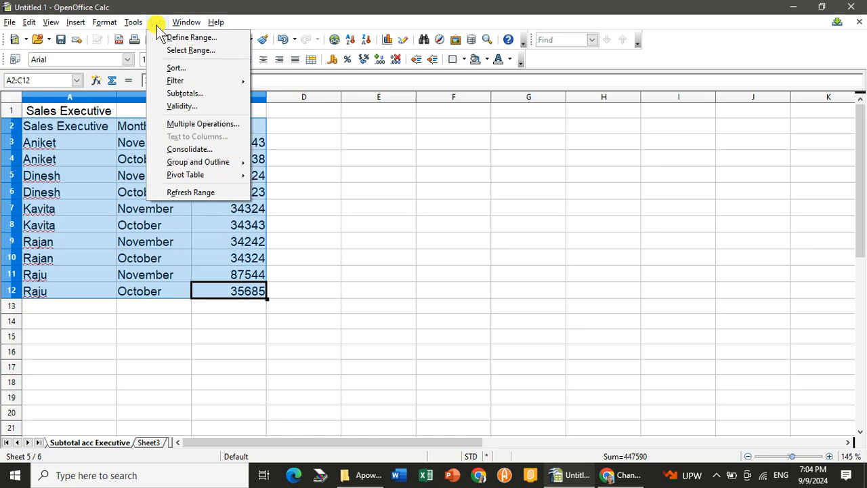
{"action": "left_click", "coordinate": [179, 94]}
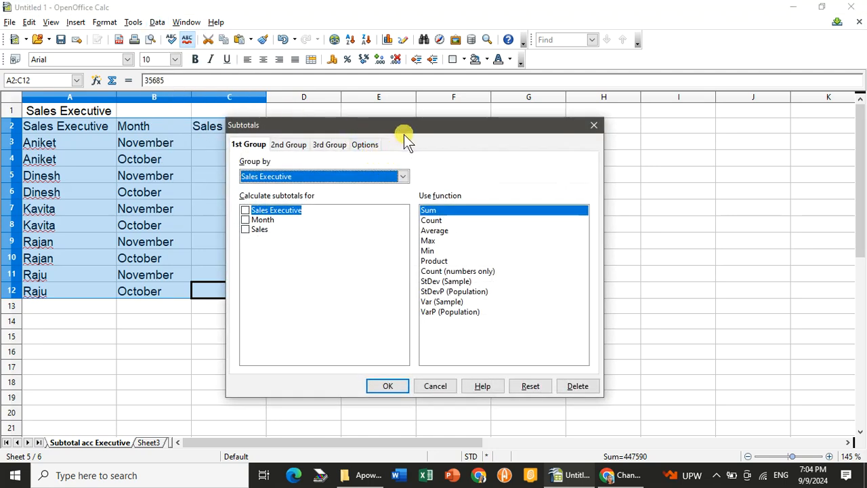
{"action": "left_click_drag", "start_coordinate": [405, 134], "coordinate": [515, 113]}
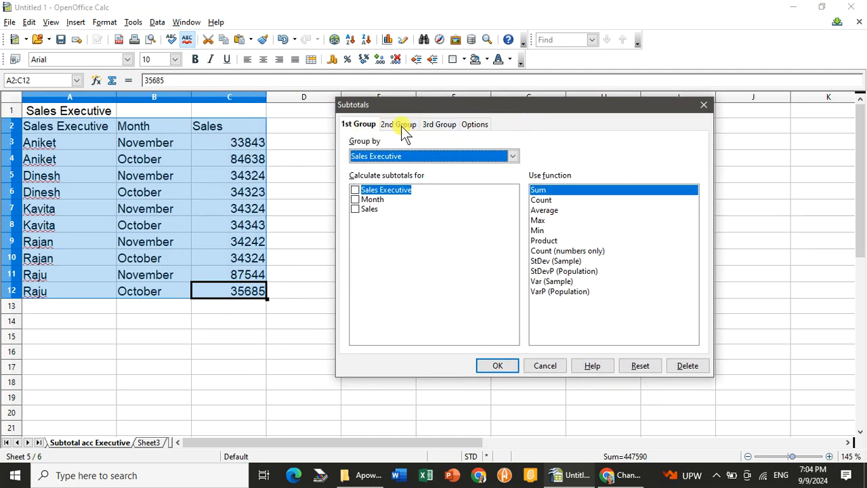
{"action": "left_click", "coordinate": [398, 126]}
{"action": "left_click", "coordinate": [438, 128]}
{"action": "left_click", "coordinate": [474, 125]}
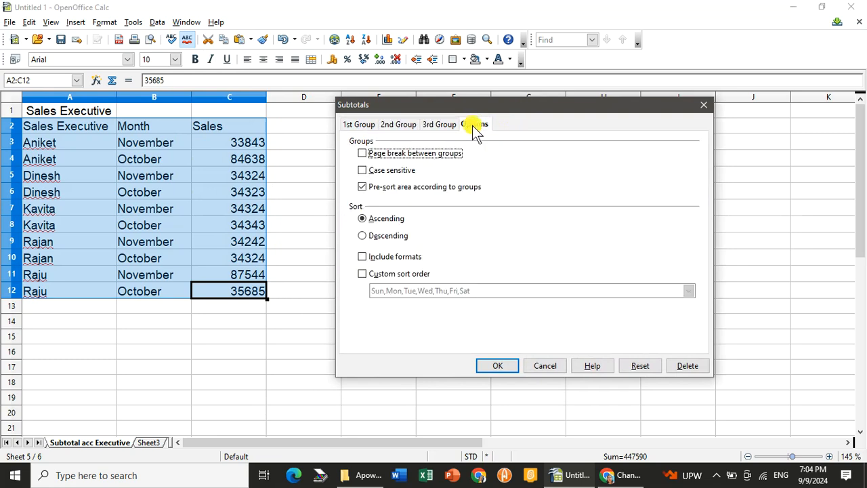
{"action": "left_click", "coordinate": [356, 126]}
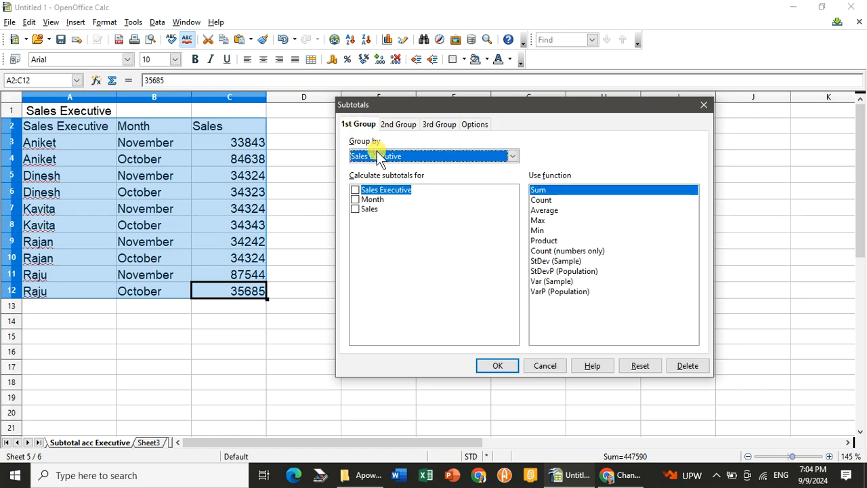
{"action": "left_click", "coordinate": [355, 210]}
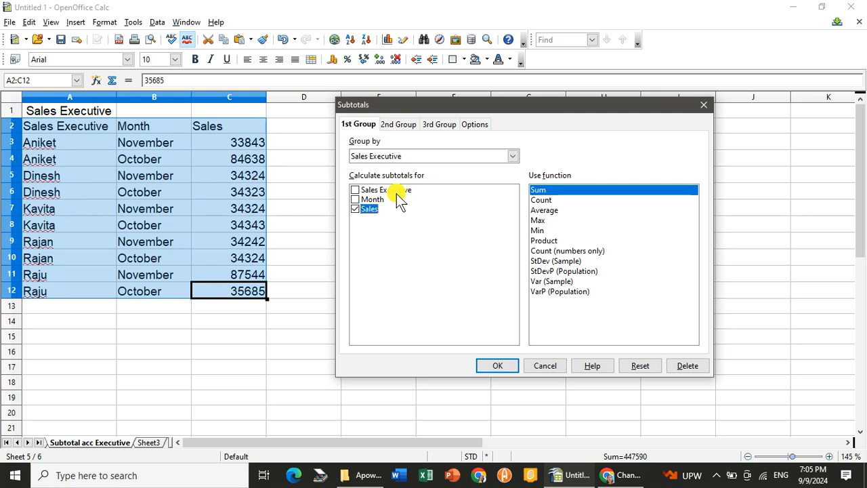
{"action": "left_click", "coordinate": [499, 366]}
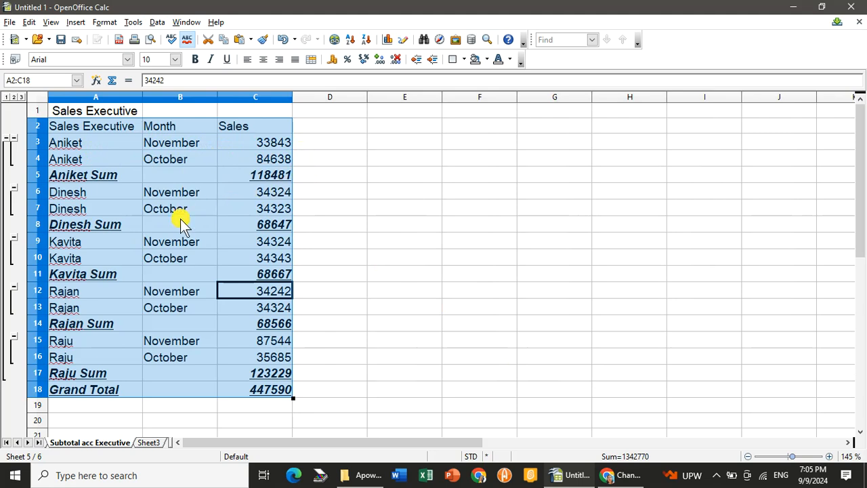
- Examine the column order and monthly subtotals on the "Subtotal acc to month" sheet
{"action": "left_click", "coordinate": [18, 443]}
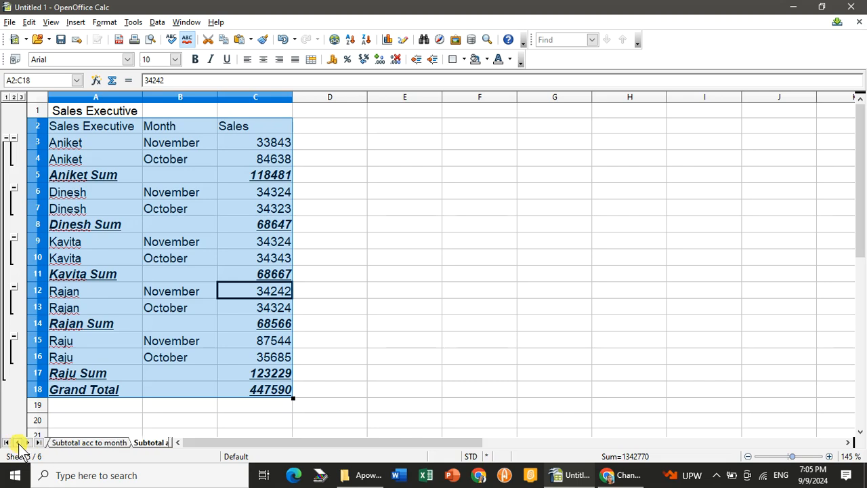
{"action": "left_click", "coordinate": [67, 443]}
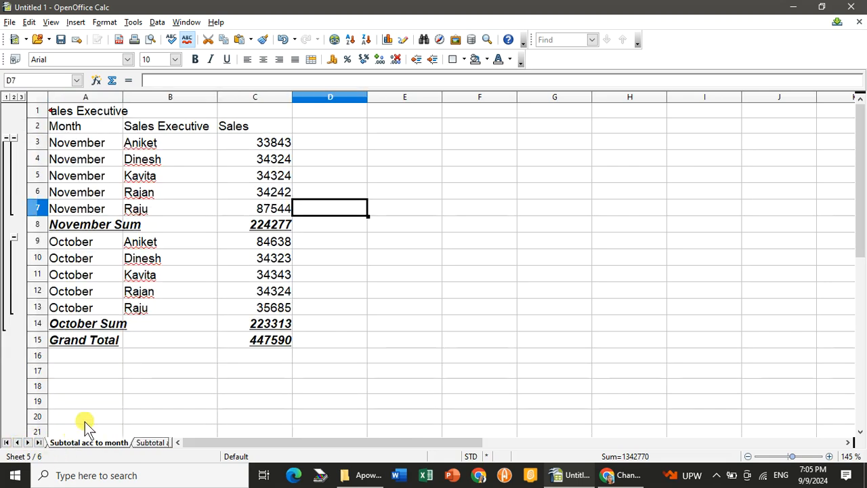
{"action": "left_click", "coordinate": [162, 176]}
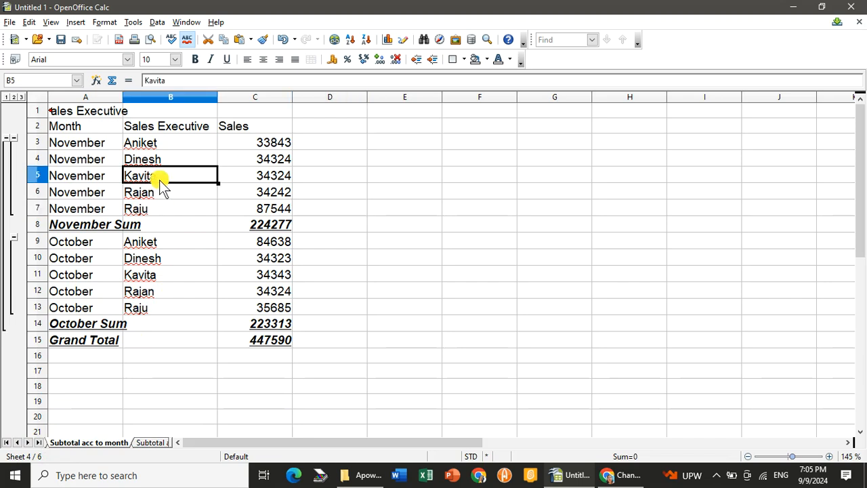
{"action": "left_click", "coordinate": [157, 161]}
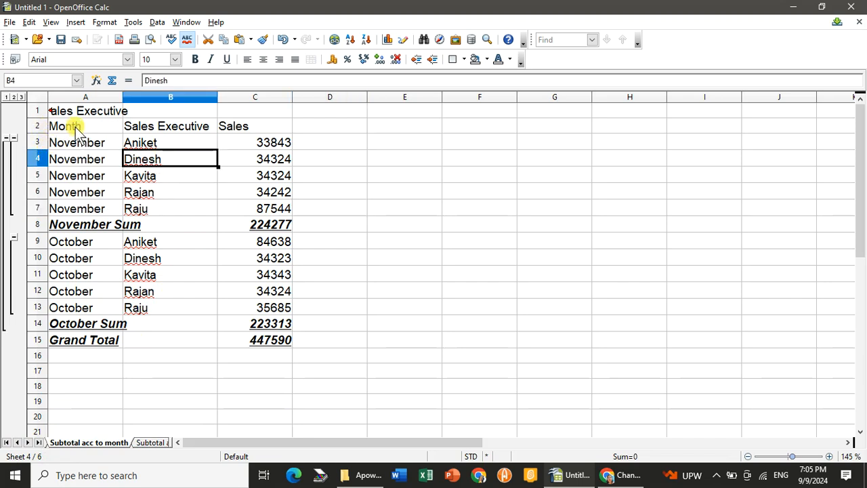
{"action": "left_click_drag", "start_coordinate": [74, 128], "coordinate": [249, 338]}
{"action": "left_click", "coordinate": [103, 157]}
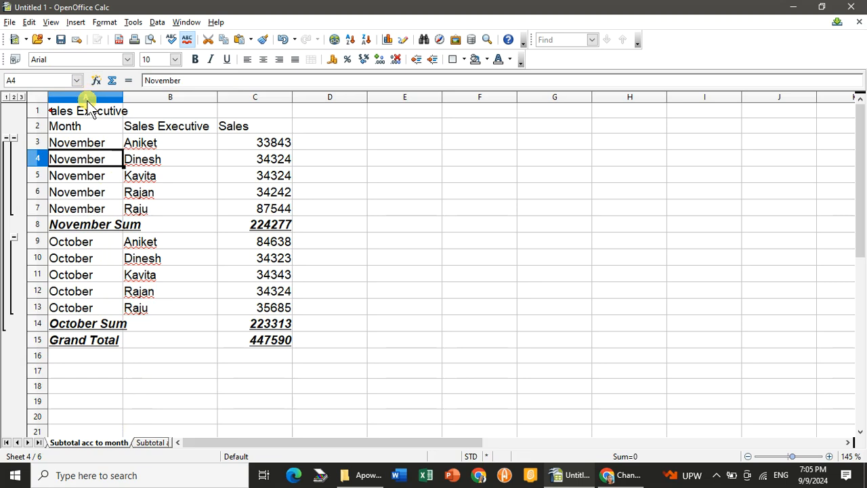
- Return to the "Subtotal acc Executive" sheet and undo the subtotals there
{"action": "left_click", "coordinate": [143, 442]}
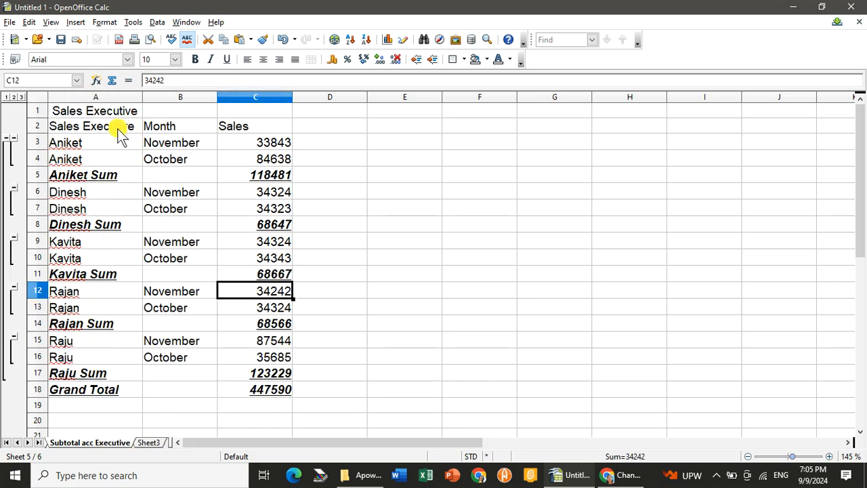
{"action": "key", "text": "ctrl+z"}
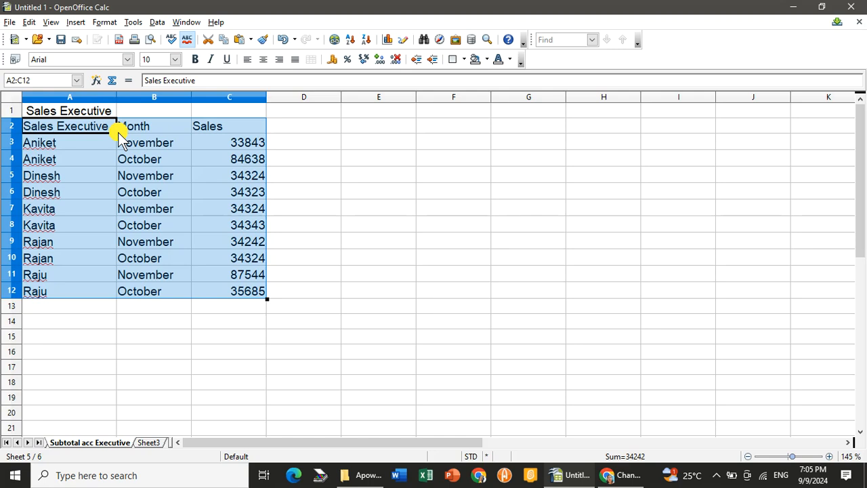
{"action": "left_click", "coordinate": [90, 142]}
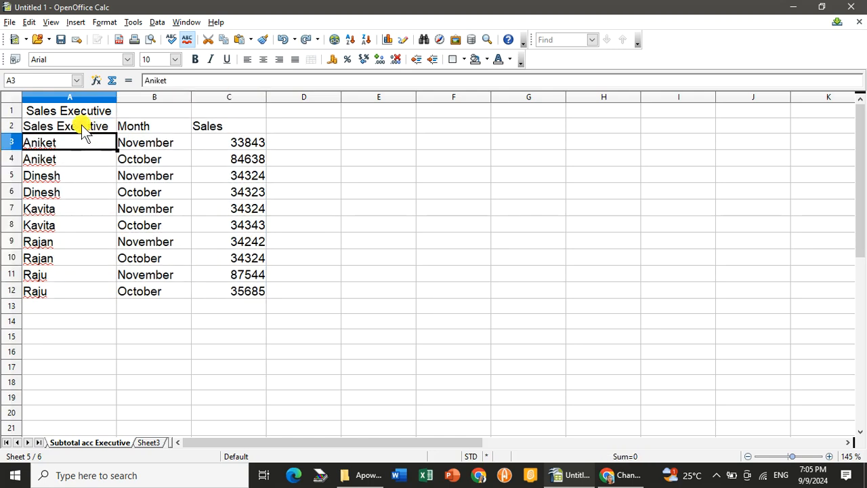
{"action": "left_click", "coordinate": [152, 97]}
{"action": "right_click", "coordinate": [152, 96]}
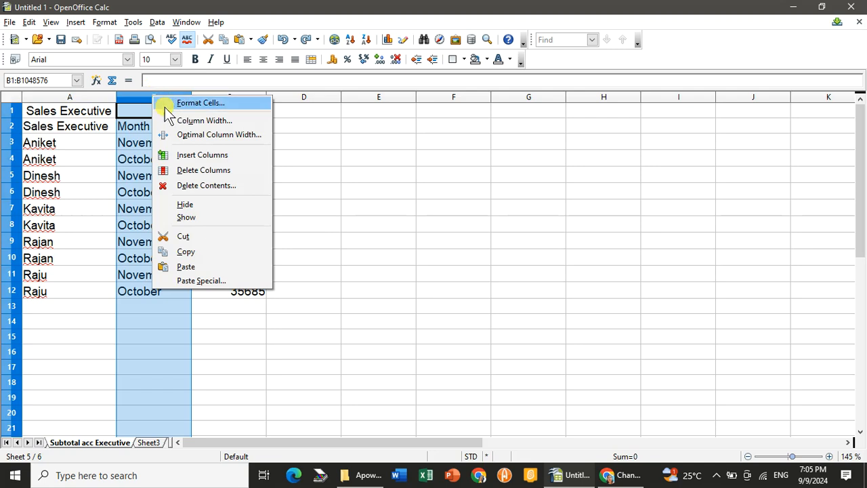
{"action": "left_click", "coordinate": [74, 210]}
- Insert an empty column before the Sales Executive column
{"action": "left_click", "coordinate": [70, 96]}
{"action": "right_click", "coordinate": [73, 98]}
{"action": "left_click", "coordinate": [108, 158]}
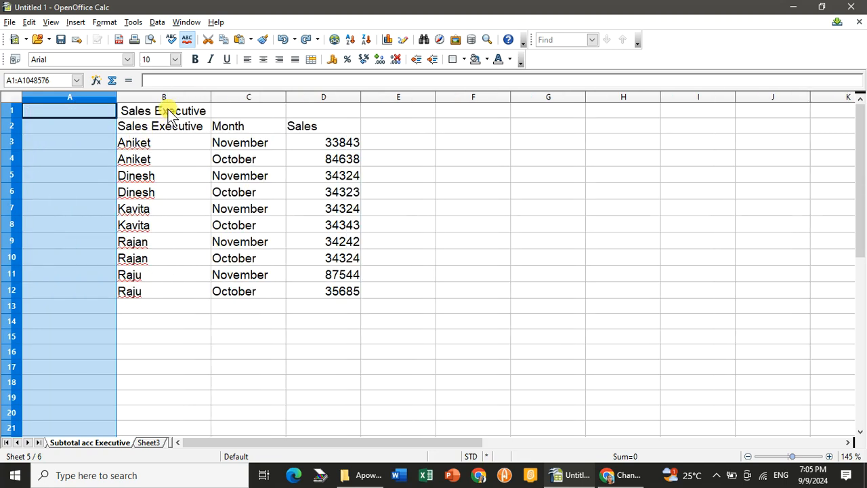
- Cut the Month column and paste it into the empty column A
{"action": "left_click", "coordinate": [251, 99]}
{"action": "right_click", "coordinate": [253, 105]}
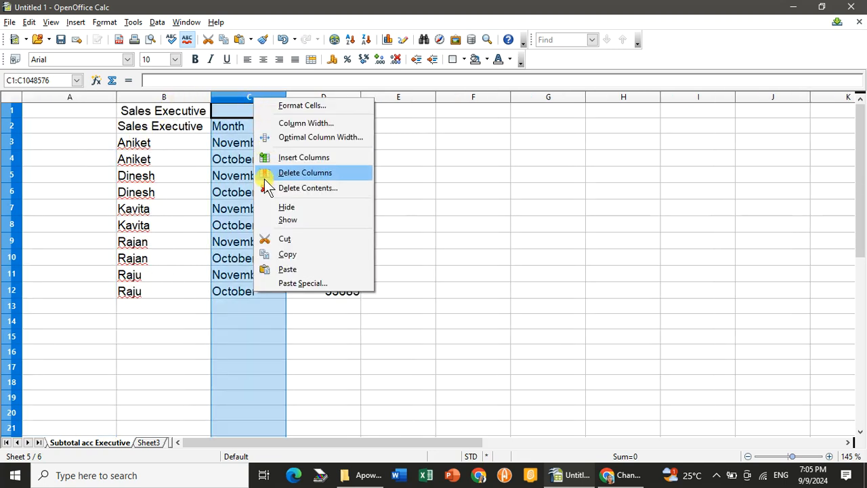
{"action": "left_click", "coordinate": [265, 238]}
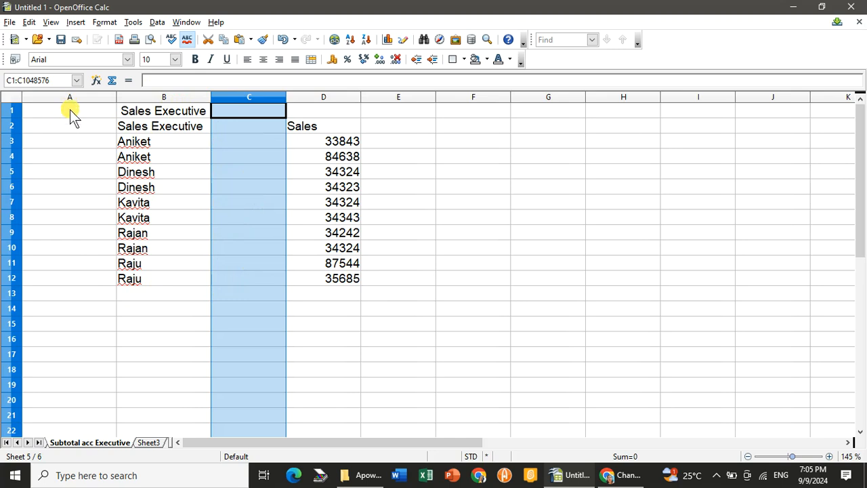
{"action": "left_click", "coordinate": [74, 101]}
{"action": "right_click", "coordinate": [74, 101]}
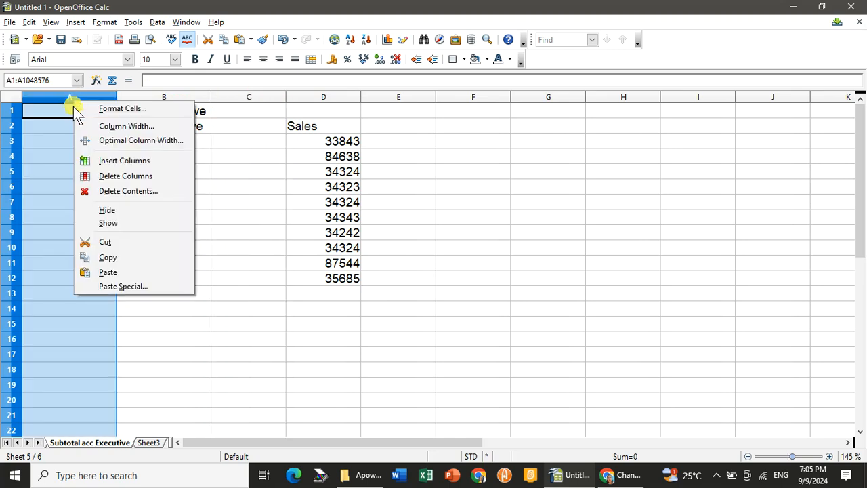
{"action": "left_click", "coordinate": [103, 273]}
- Delete the empty column C between the Sales Executive and Sales columns
{"action": "left_click", "coordinate": [220, 98]}
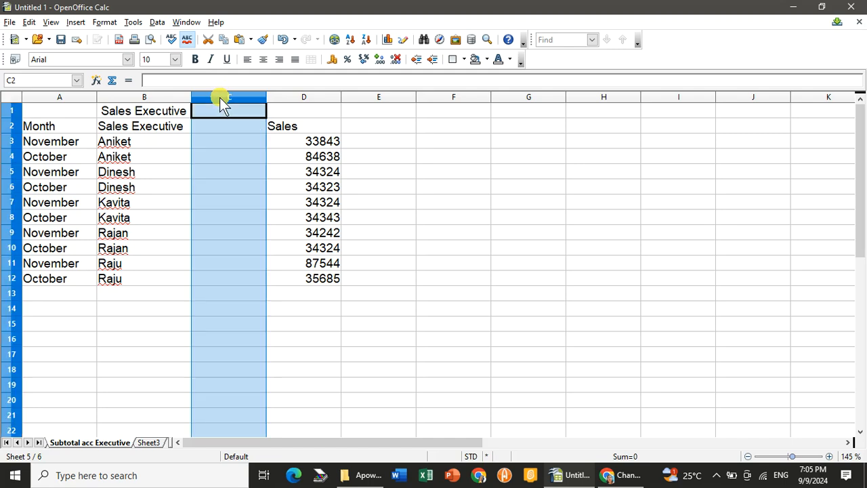
{"action": "right_click", "coordinate": [221, 99]}
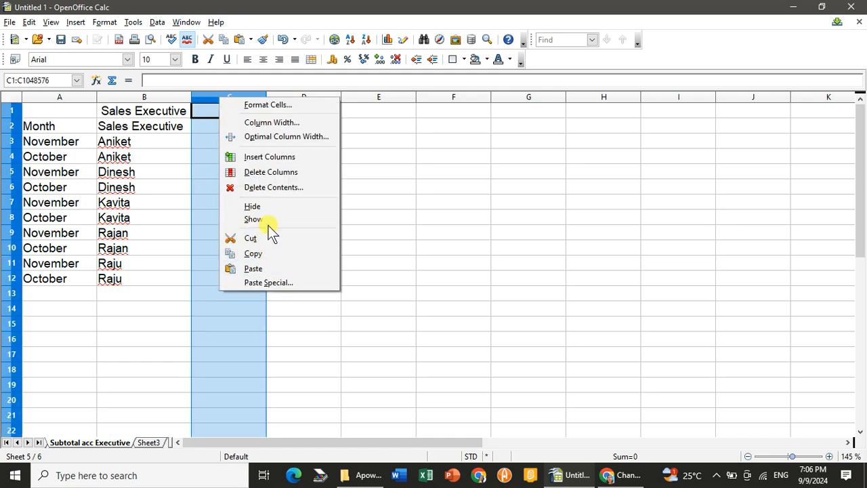
{"action": "left_click", "coordinate": [277, 188]}
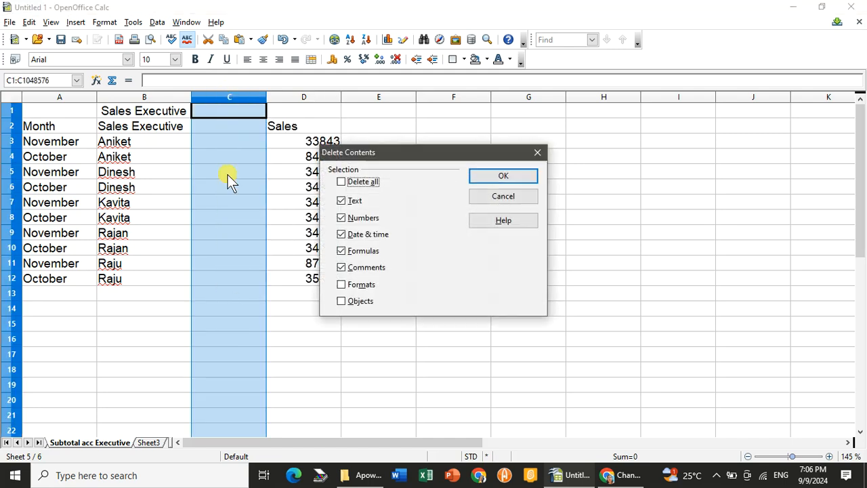
{"action": "left_click", "coordinate": [541, 153]}
{"action": "right_click", "coordinate": [233, 98]}
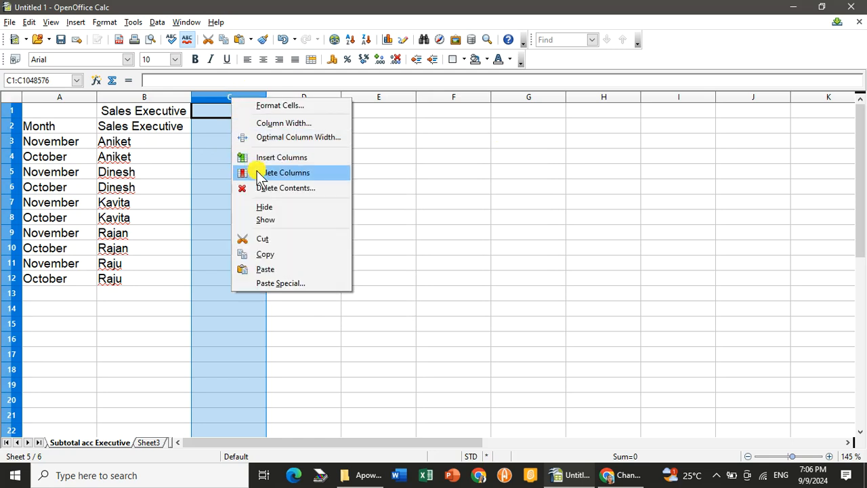
{"action": "left_click", "coordinate": [257, 173]}
{"action": "left_click", "coordinate": [125, 242]}
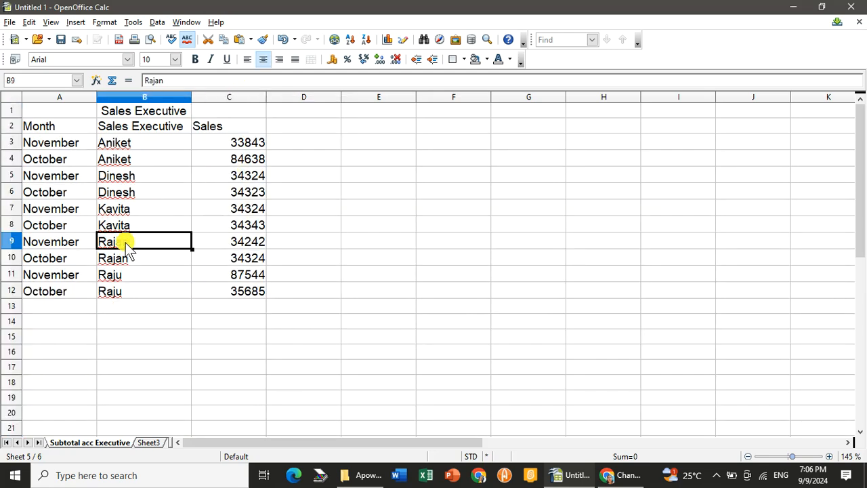
- Sort the sales table A2:C12 by Month in ascending order
{"action": "left_click", "coordinate": [55, 141]}
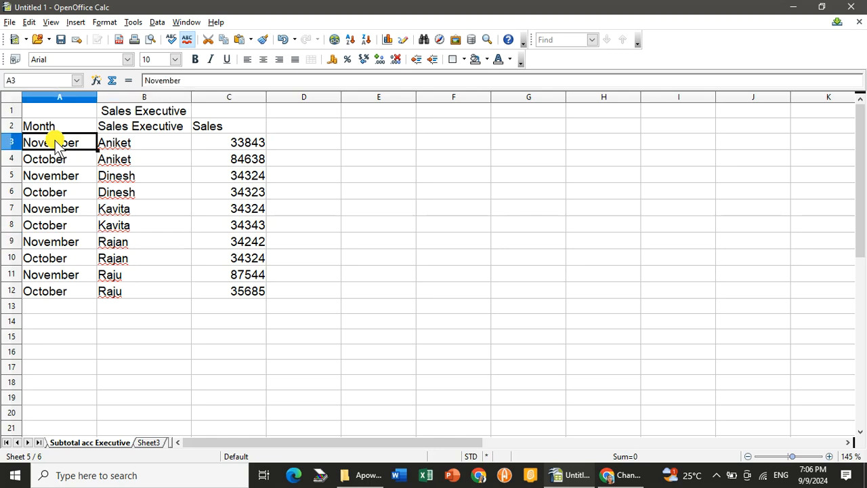
{"action": "left_click_drag", "start_coordinate": [51, 125], "coordinate": [252, 289]}
{"action": "left_click", "coordinate": [156, 22]}
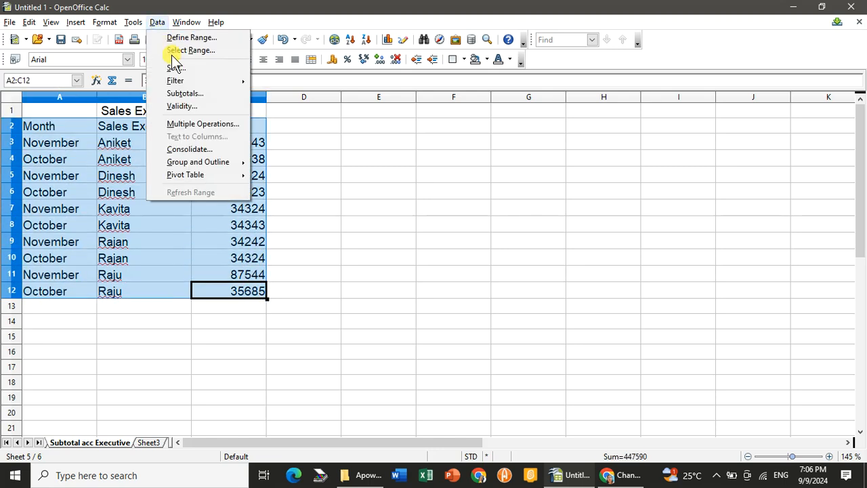
{"action": "left_click", "coordinate": [177, 67]}
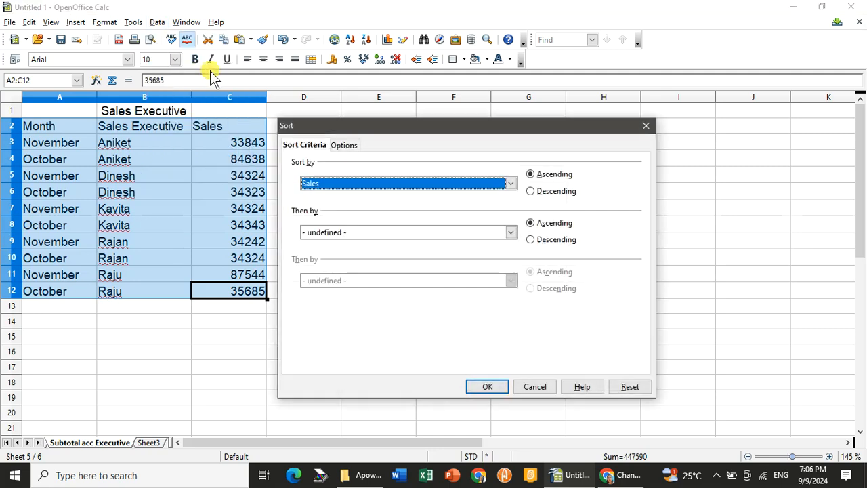
{"action": "left_click", "coordinate": [512, 188]}
{"action": "left_click", "coordinate": [386, 205]}
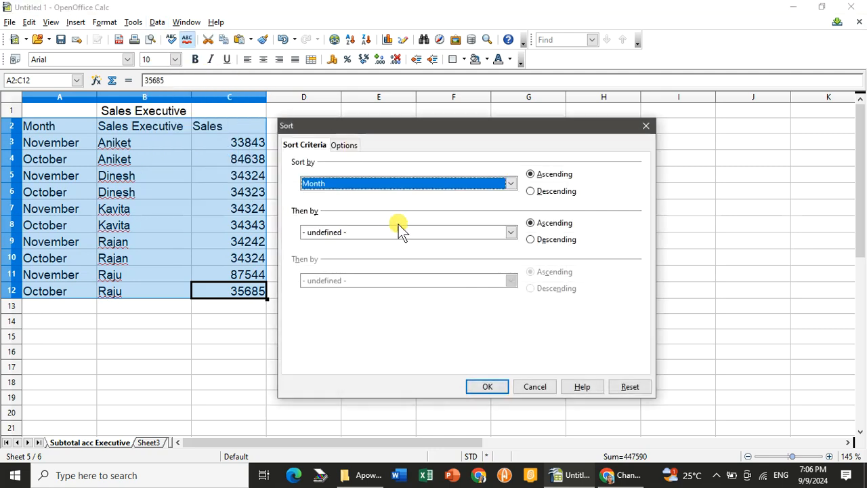
{"action": "left_click", "coordinate": [486, 386]}
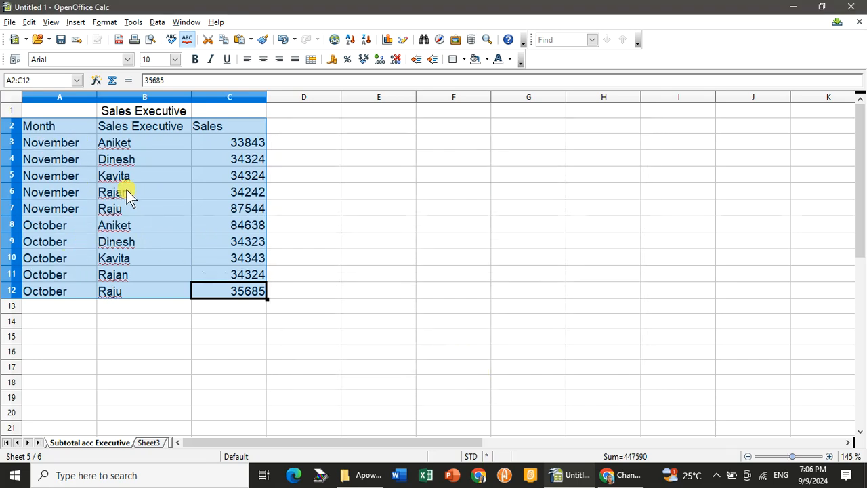
- Add subtotals to the range A2:C12, grouped by Month and using the Sum function on the Sales column
{"action": "left_click", "coordinate": [110, 188]}
{"action": "left_click_drag", "start_coordinate": [62, 126], "coordinate": [248, 300]}
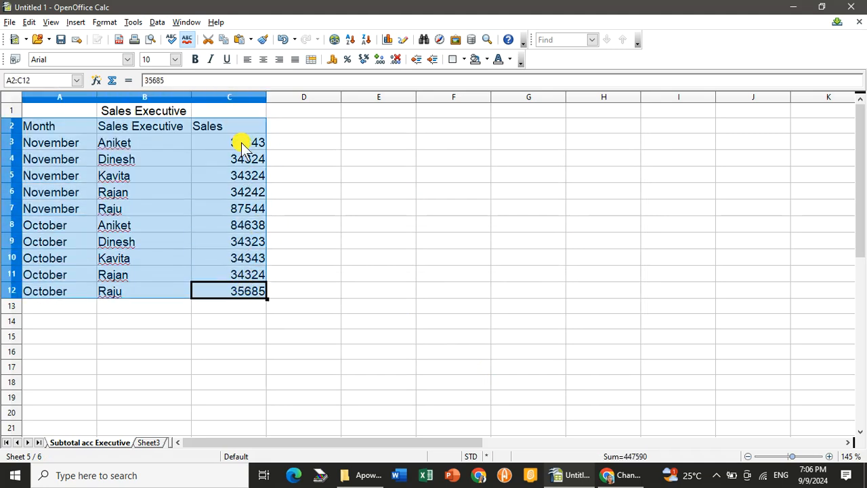
{"action": "left_click", "coordinate": [158, 22]}
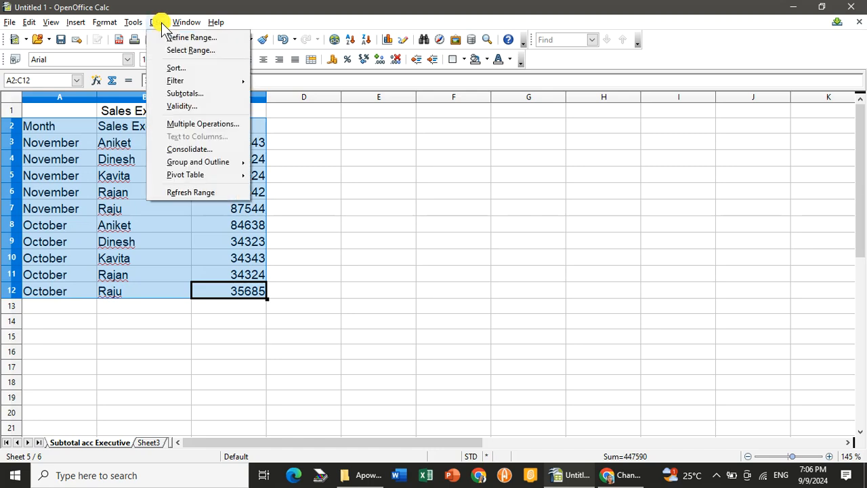
{"action": "left_click", "coordinate": [198, 101]}
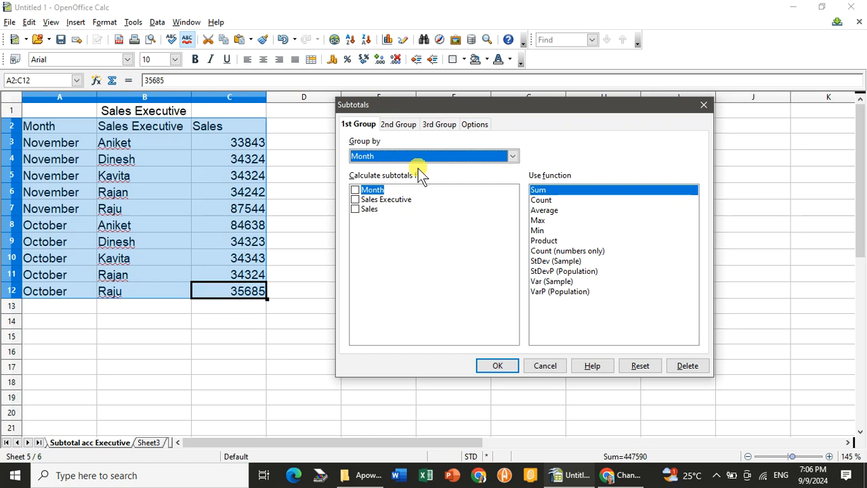
{"action": "left_click", "coordinate": [356, 209]}
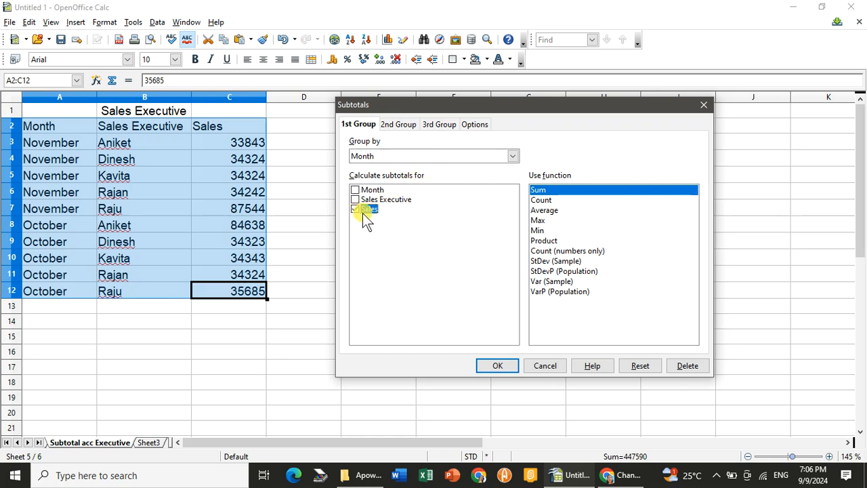
{"action": "left_click", "coordinate": [497, 367]}
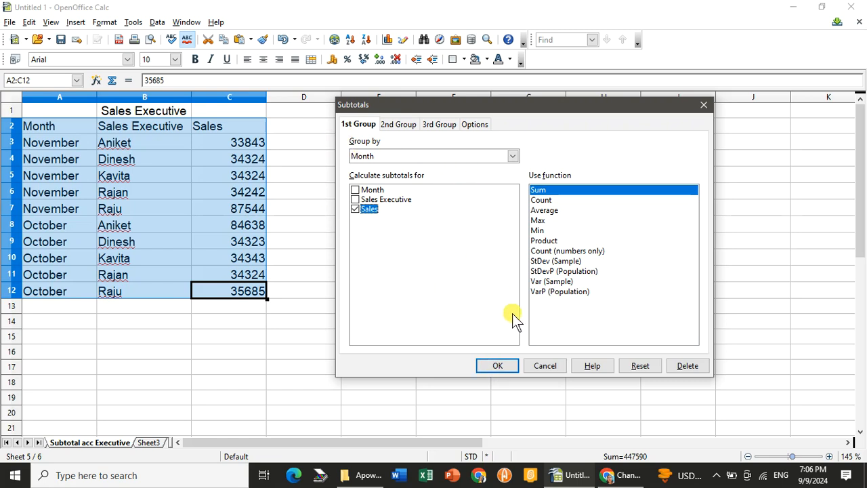
{"action": "left_click", "coordinate": [499, 366]}
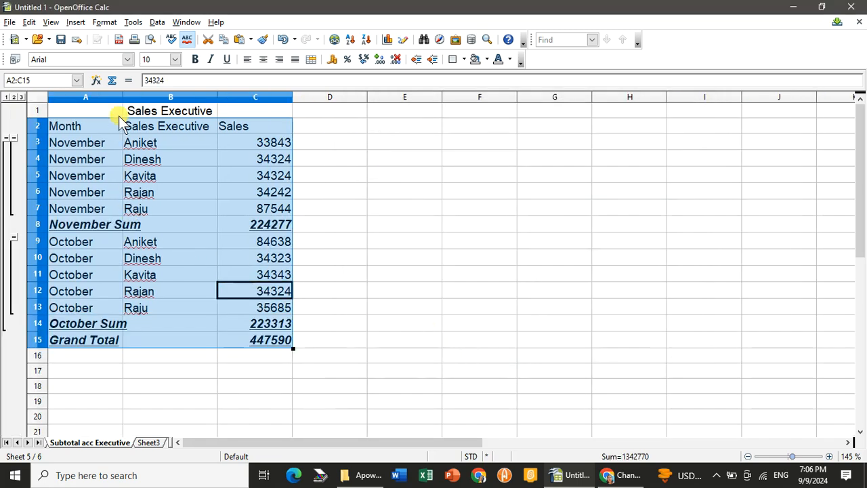